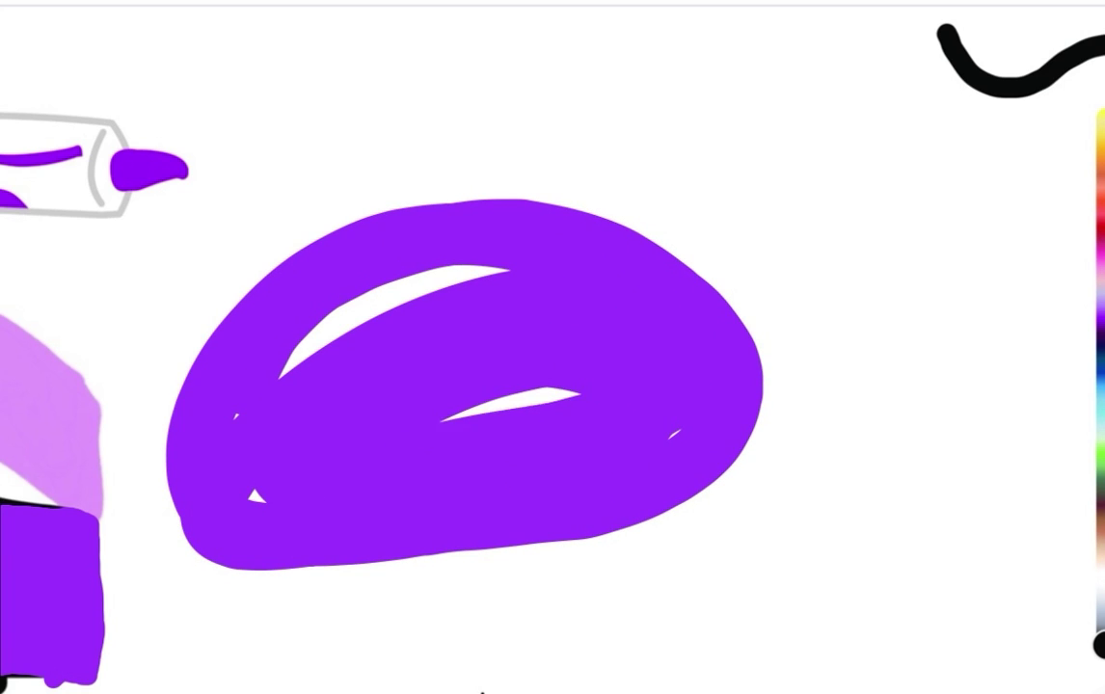
Fill the last white gaps in the purple bun, then paint white over the bottom-left purple swatch
{"action": "mouse_move", "coordinate": [231, 444]}
{"action": "left_mouse_down"}
{"action": "mouse_move", "coordinate": [328, 289]}
{"action": "mouse_move", "coordinate": [290, 337]}
{"action": "left_mouse_up"}
{"action": "mouse_move", "coordinate": [338, 261]}
{"action": "left_mouse_down"}
{"action": "mouse_move", "coordinate": [434, 246]}
{"action": "mouse_move", "coordinate": [602, 390]}
{"action": "left_mouse_up"}
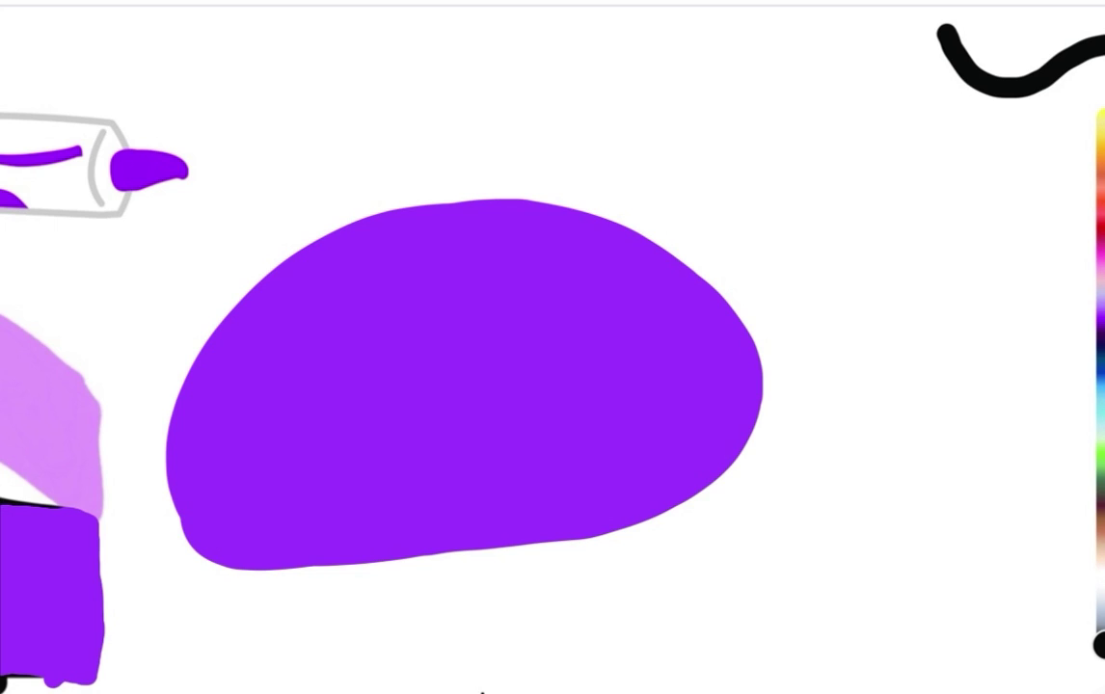
{"action": "mouse_move", "coordinate": [77, 521]}
{"action": "left_mouse_down"}
{"action": "mouse_move", "coordinate": [75, 608]}
{"action": "mouse_move", "coordinate": [89, 607]}
{"action": "left_mouse_up"}
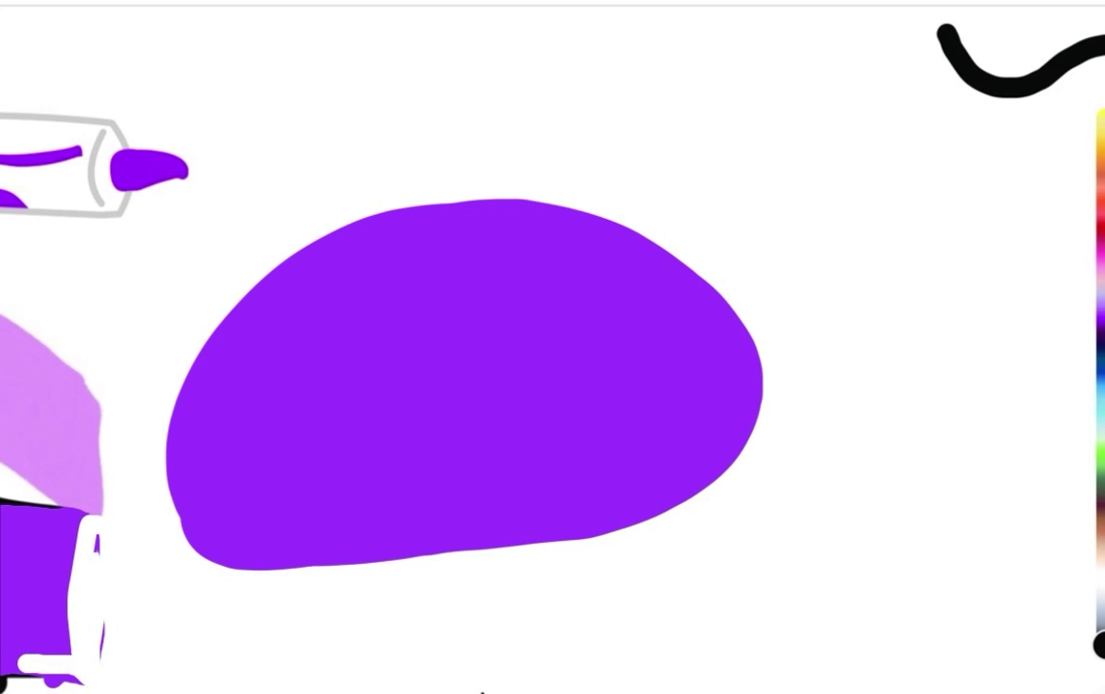
{"action": "mouse_move", "coordinate": [12, 589]}
{"action": "left_mouse_down"}
{"action": "mouse_move", "coordinate": [29, 520]}
{"action": "mouse_move", "coordinate": [44, 525]}
{"action": "mouse_move", "coordinate": [68, 482]}
{"action": "mouse_move", "coordinate": [29, 608]}
{"action": "mouse_move", "coordinate": [58, 579]}
{"action": "mouse_move", "coordinate": [91, 574]}
{"action": "left_mouse_up"}
{"action": "left_click_drag", "start_coordinate": [87, 487], "coordinate": [59, 555]}
{"action": "mouse_move", "coordinate": [45, 497]}
{"action": "left_mouse_down"}
{"action": "mouse_move", "coordinate": [68, 458]}
{"action": "mouse_move", "coordinate": [5, 460]}
{"action": "mouse_move", "coordinate": [4, 579]}
{"action": "left_mouse_up"}
Draw a white spiral across the purple bun
{"action": "mouse_move", "coordinate": [564, 535]}
{"action": "left_mouse_down"}
{"action": "mouse_move", "coordinate": [520, 289]}
{"action": "mouse_move", "coordinate": [385, 491]}
{"action": "mouse_move", "coordinate": [425, 429]}
{"action": "left_mouse_up"}
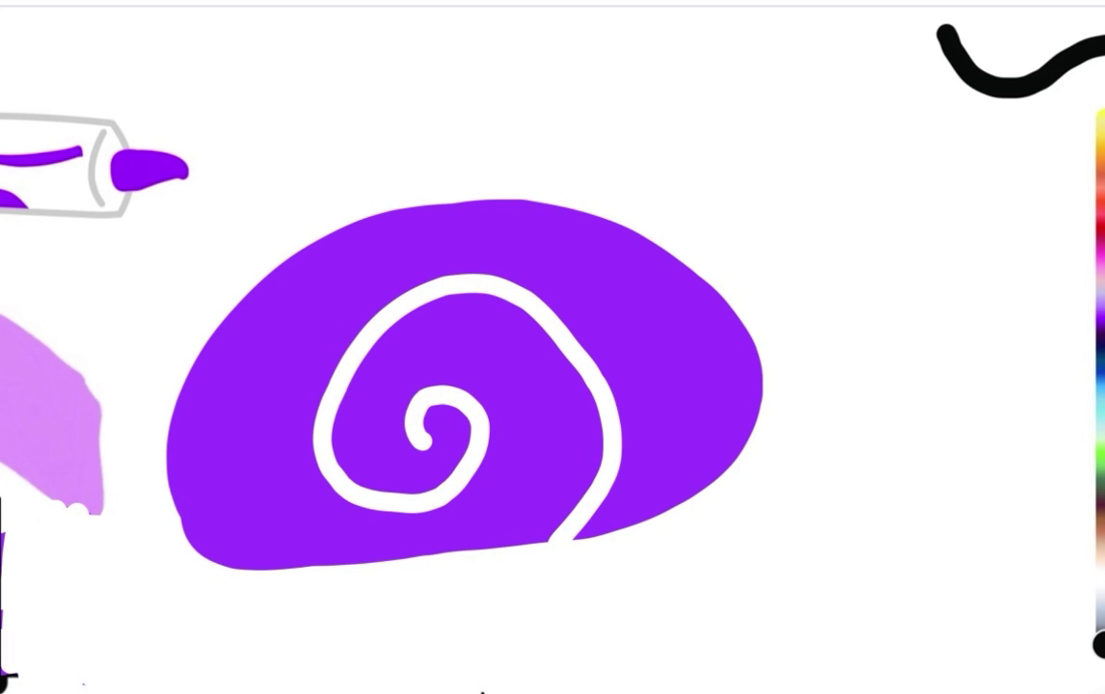
Paint a black test mark in the bottom-left corner
{"action": "mouse_move", "coordinate": [63, 492]}
{"action": "left_mouse_down"}
{"action": "mouse_move", "coordinate": [68, 593]}
{"action": "mouse_move", "coordinate": [48, 482]}
{"action": "mouse_move", "coordinate": [20, 579]}
{"action": "mouse_move", "coordinate": [24, 463]}
{"action": "mouse_move", "coordinate": [91, 461]}
{"action": "left_mouse_up"}
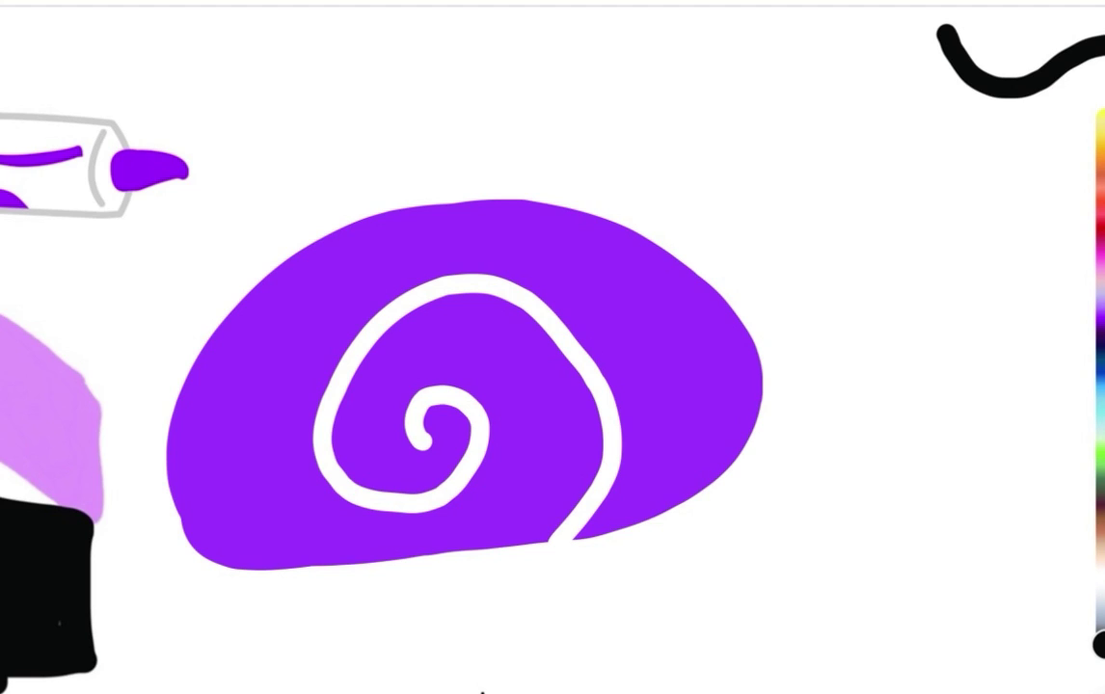